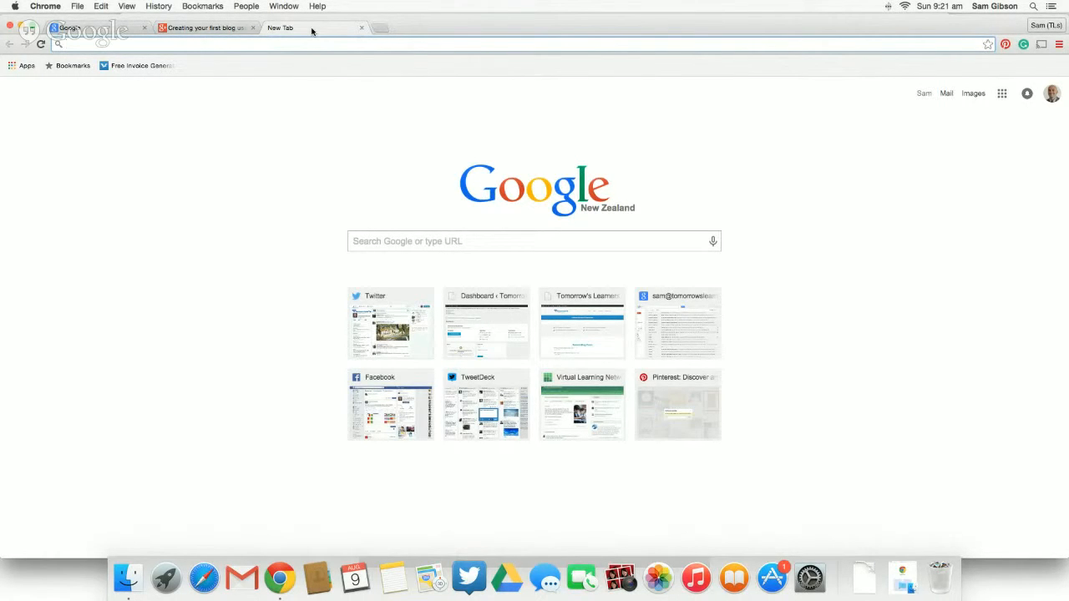
# - Open the blogger.com website
pyautogui.write('blo')
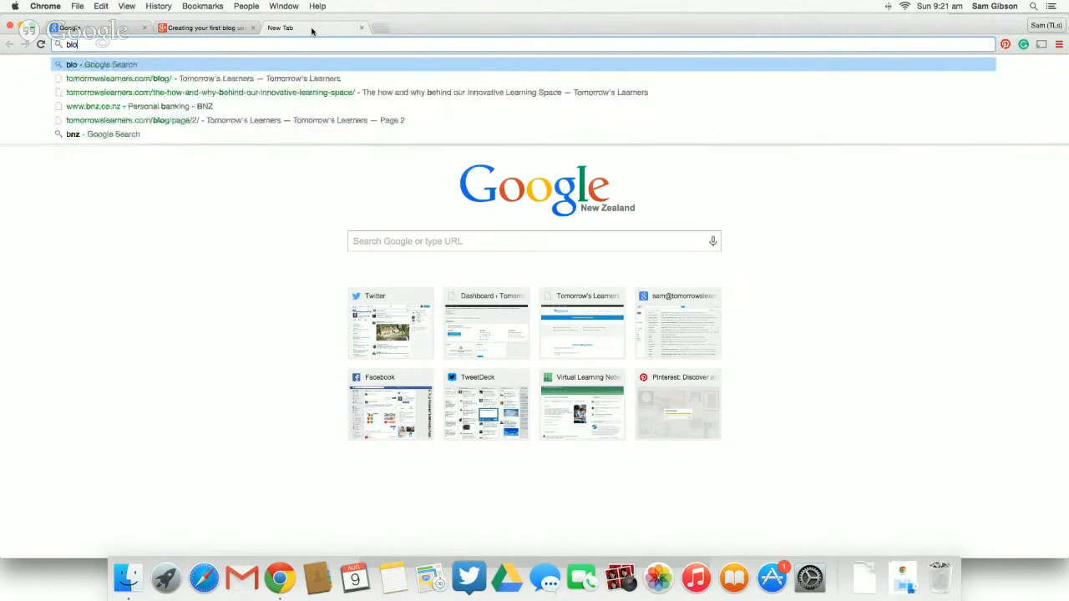
pyautogui.write('gger.com')
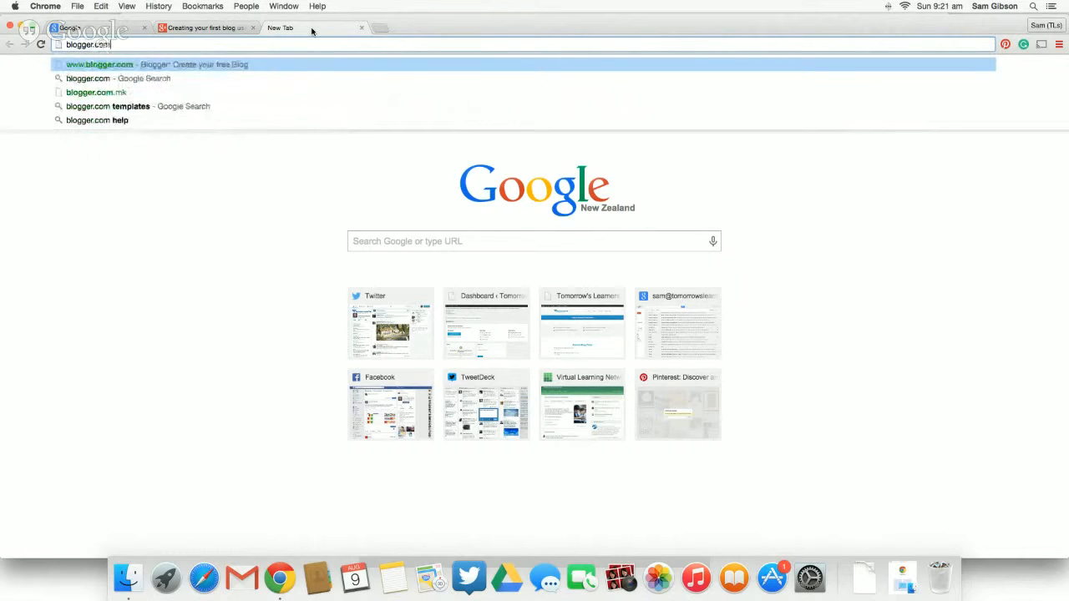
pyautogui.press('Return')
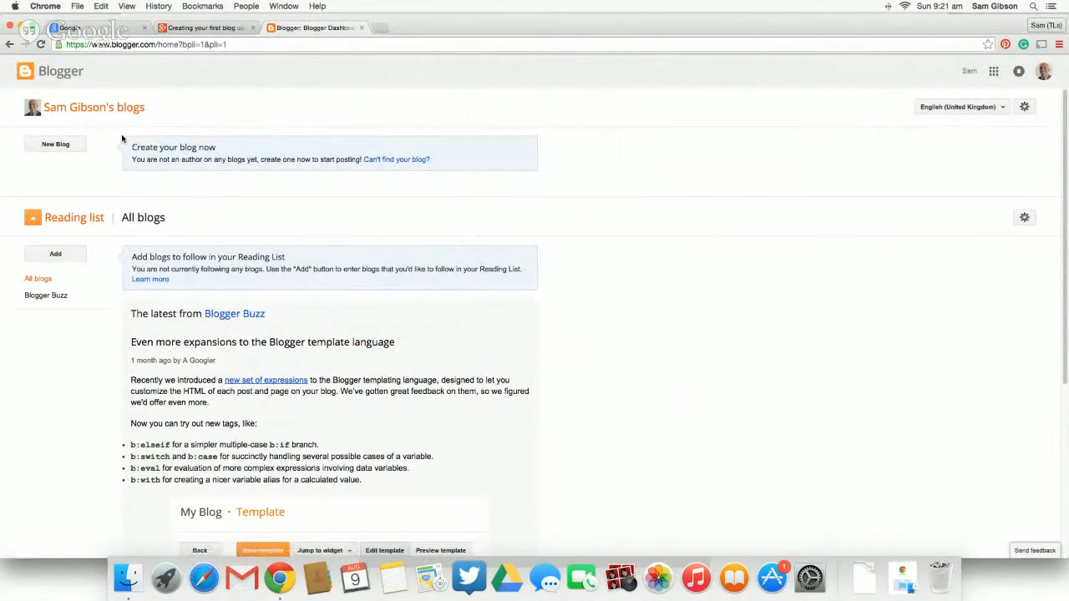
# - Start a new blog, entering a title with the owner's name and the matching suggested blogspot.com address
pyautogui.click(56, 145)
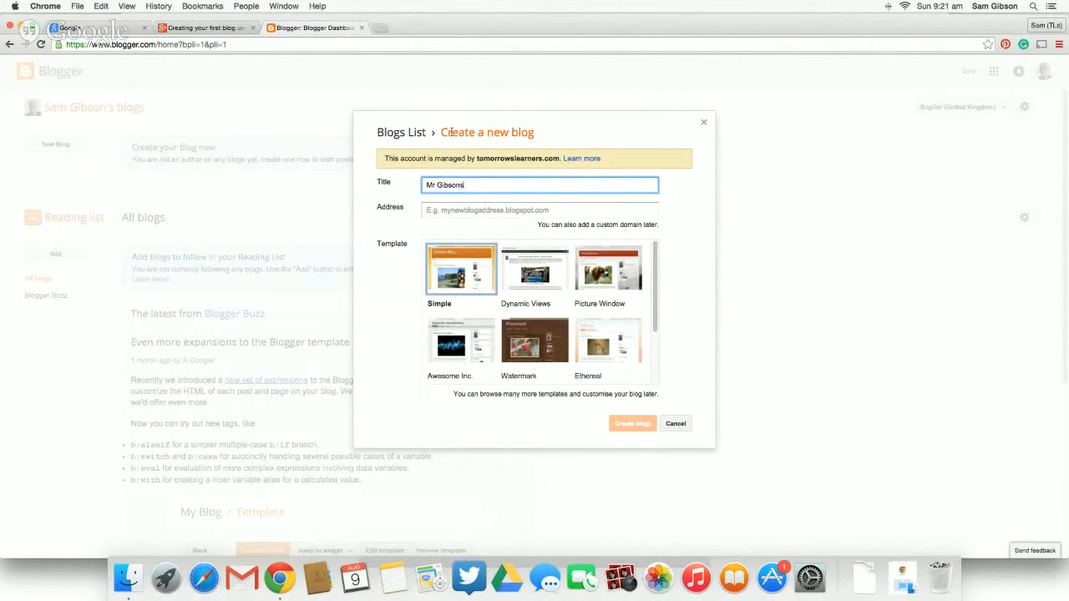
pyautogui.click(476, 213)
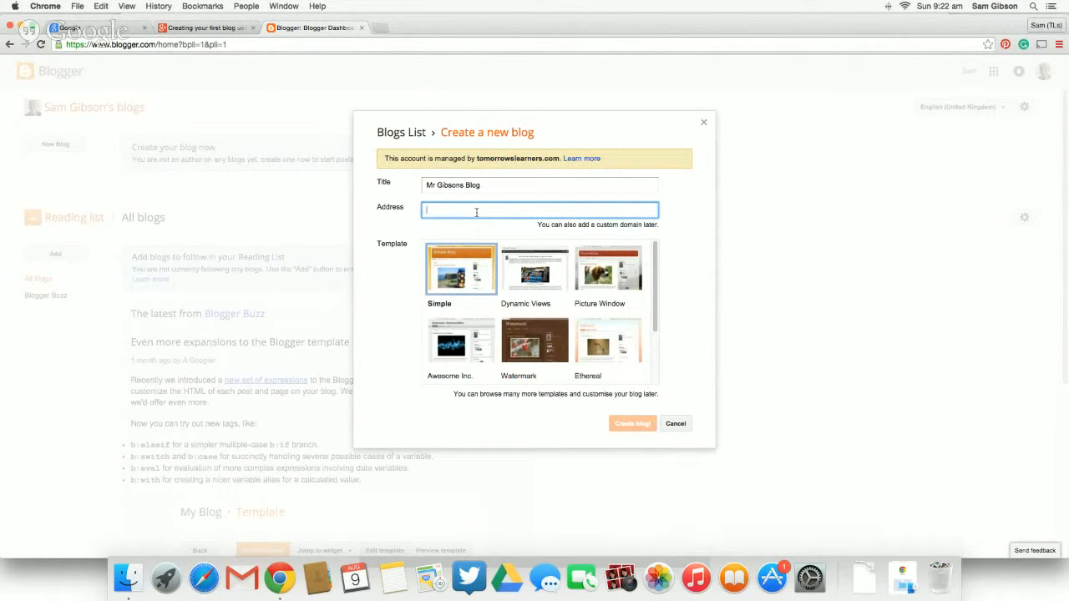
pyautogui.write('mrgibsons')
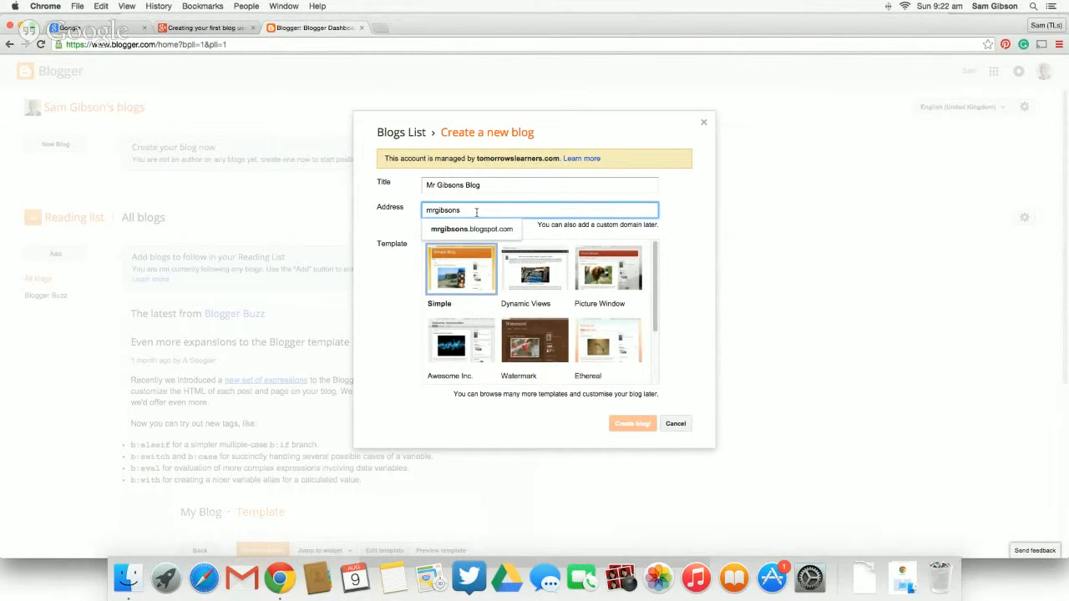
pyautogui.write('blogtarawera')
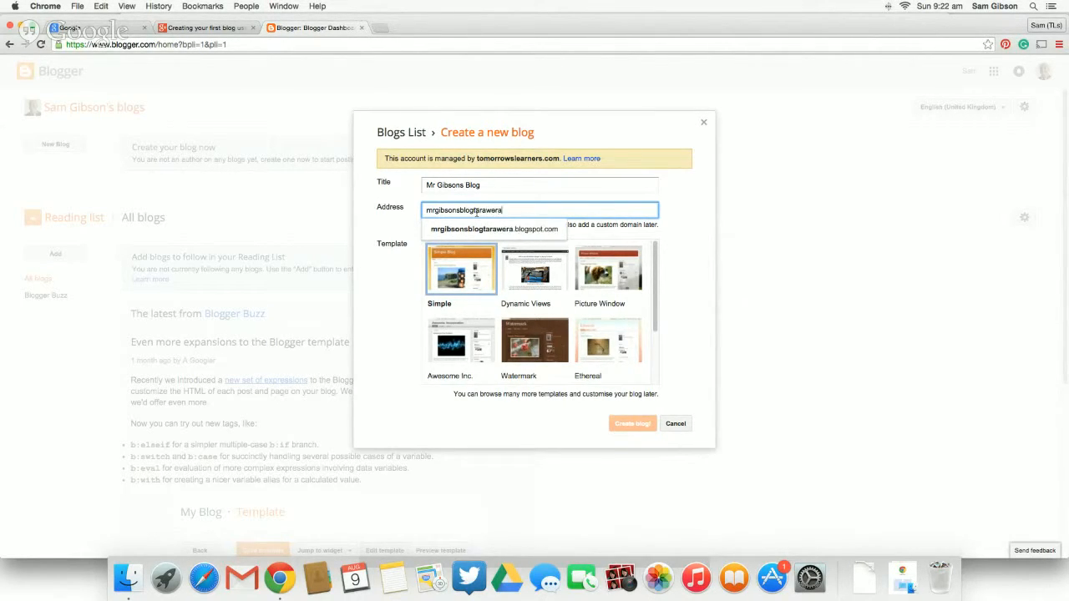
pyautogui.click(482, 231)
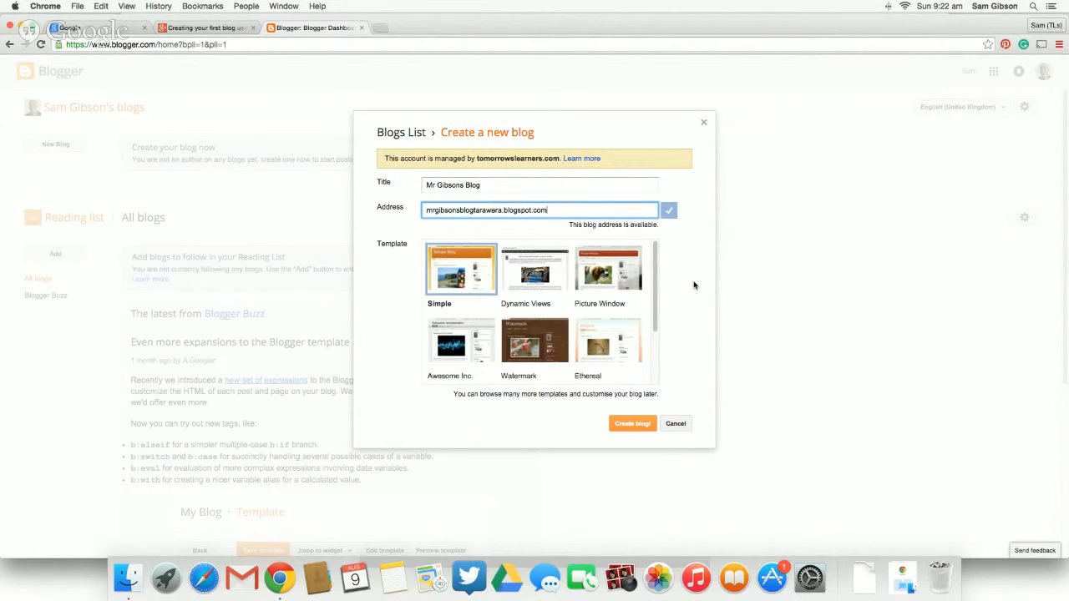
# - Choose the Awesome Inc. template and create the blog
pyautogui.click(656, 263)
pyautogui.scroll(-2, 656, 266)
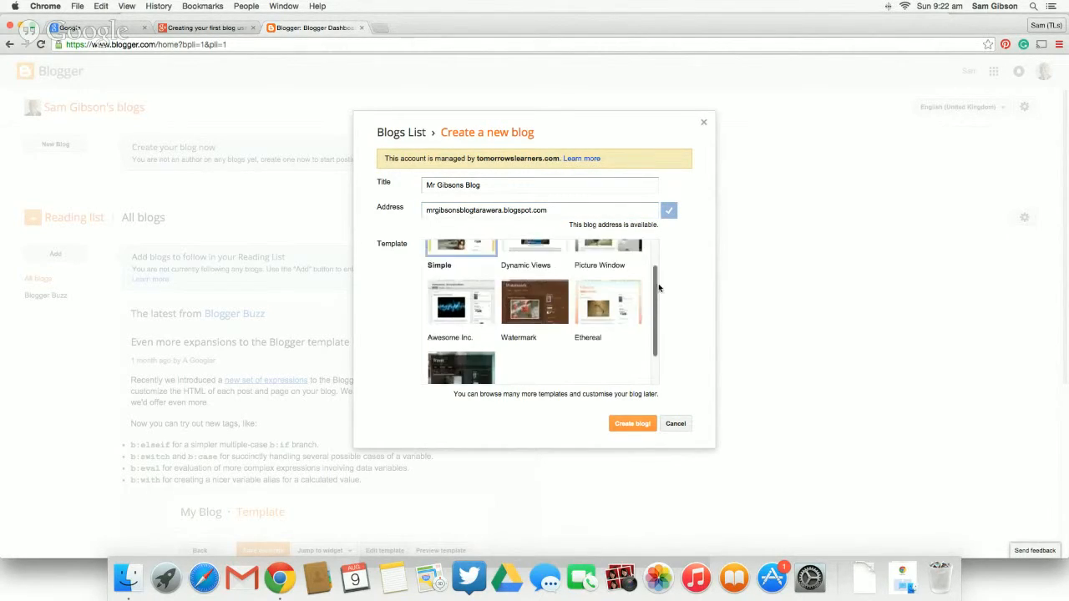
pyautogui.scroll(2, 656, 269)
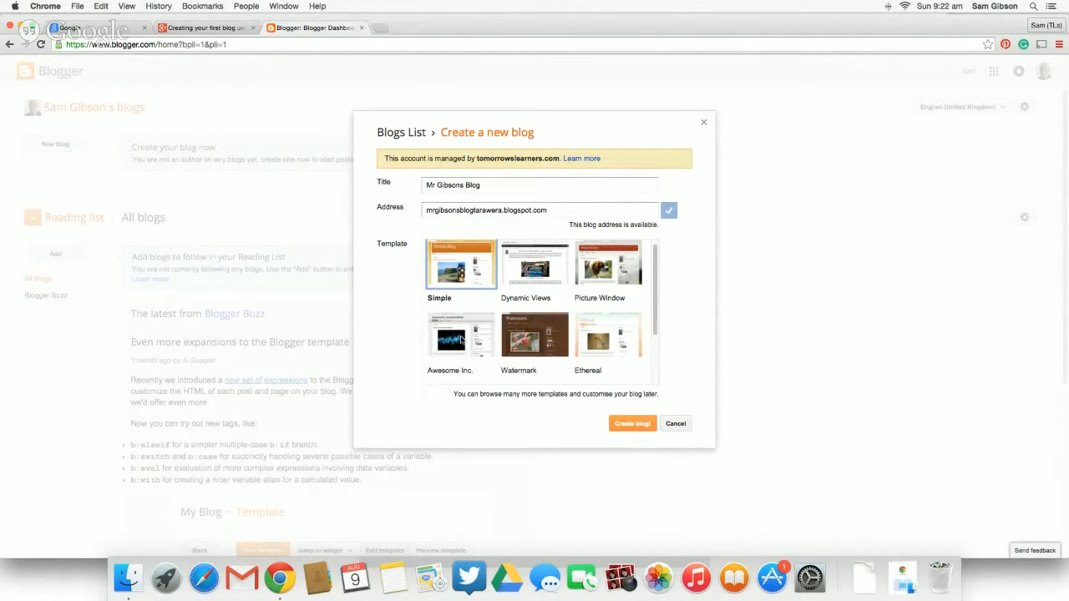
pyautogui.click(460, 340)
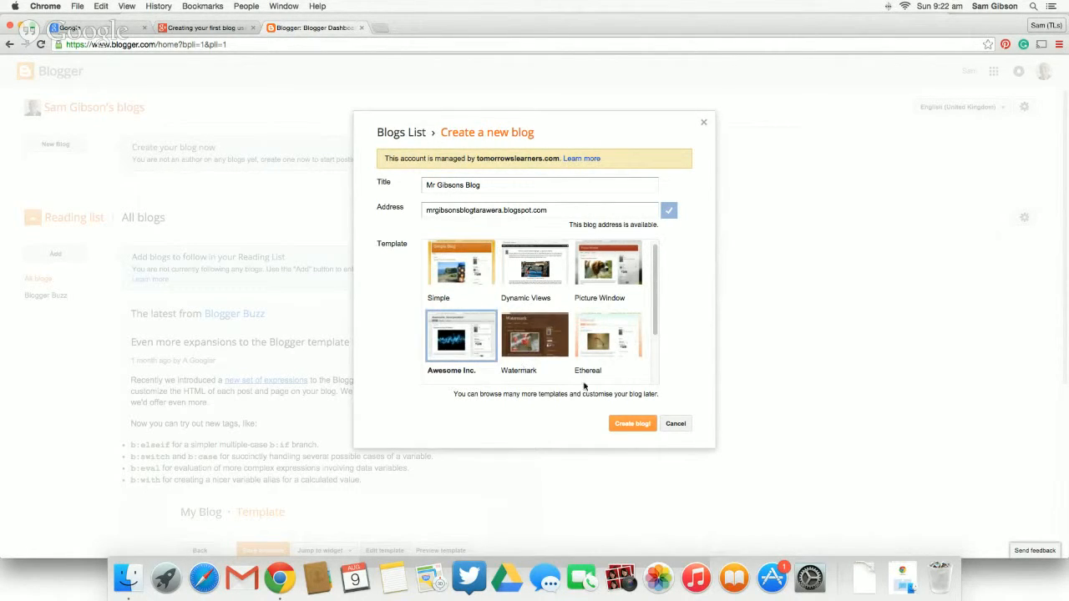
pyautogui.click(633, 424)
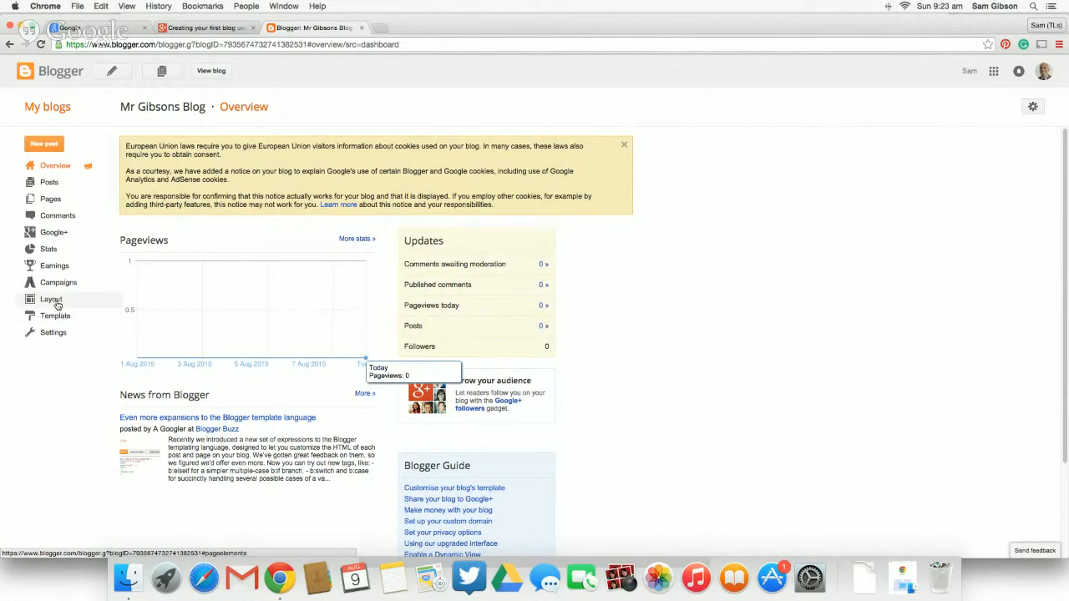
# - Add the Blog's stats gadget to the sidebar-right-1 section of the blog's layout, keeping its default settings
pyautogui.click(55, 301)
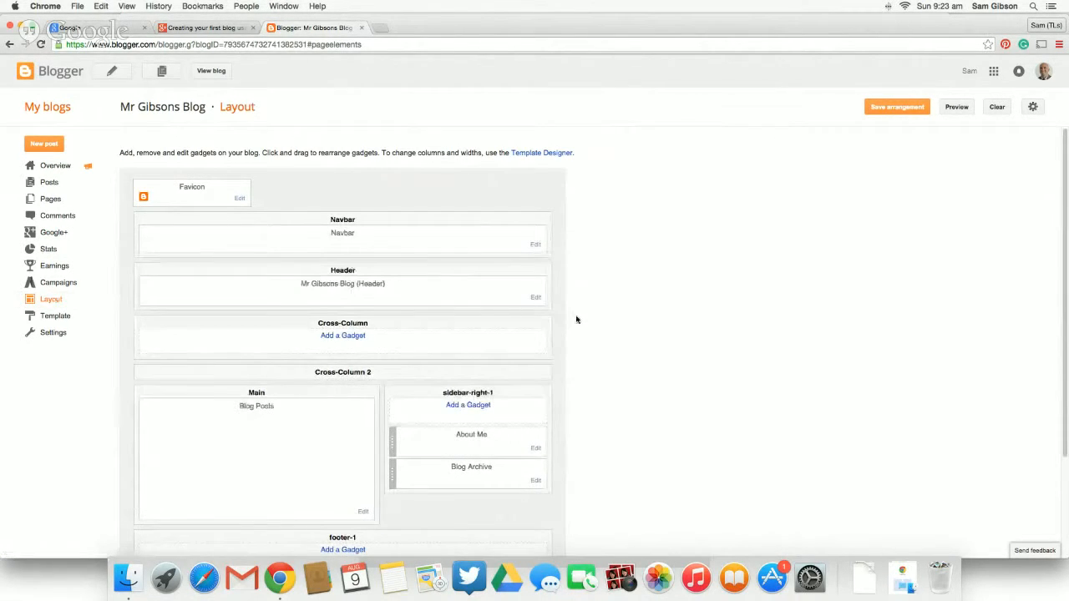
pyautogui.scroll(-1, 576, 323)
pyautogui.scroll(-1, 576, 322)
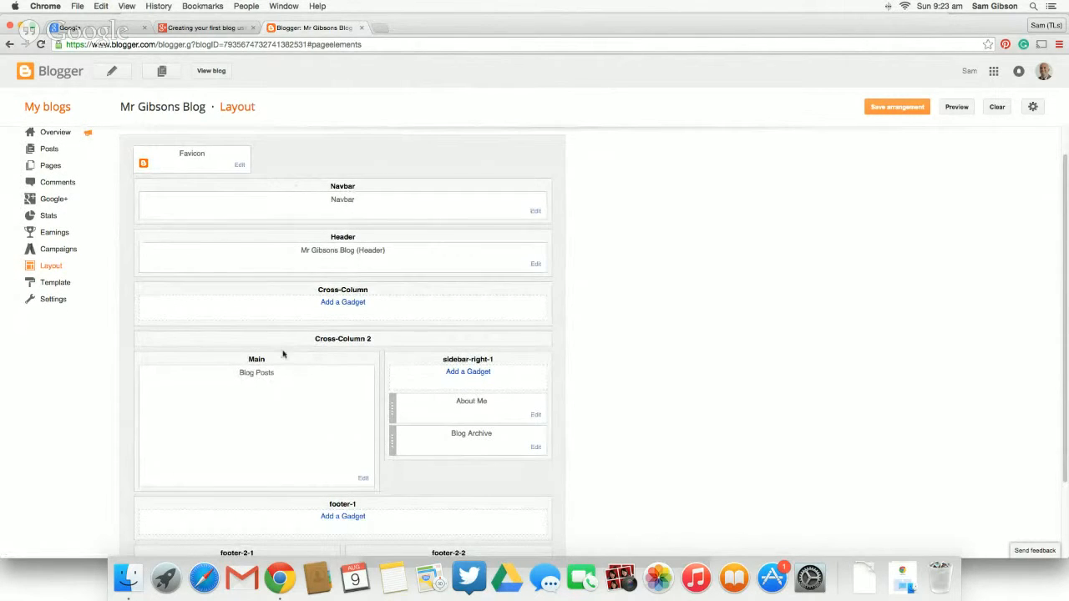
pyautogui.click(465, 374)
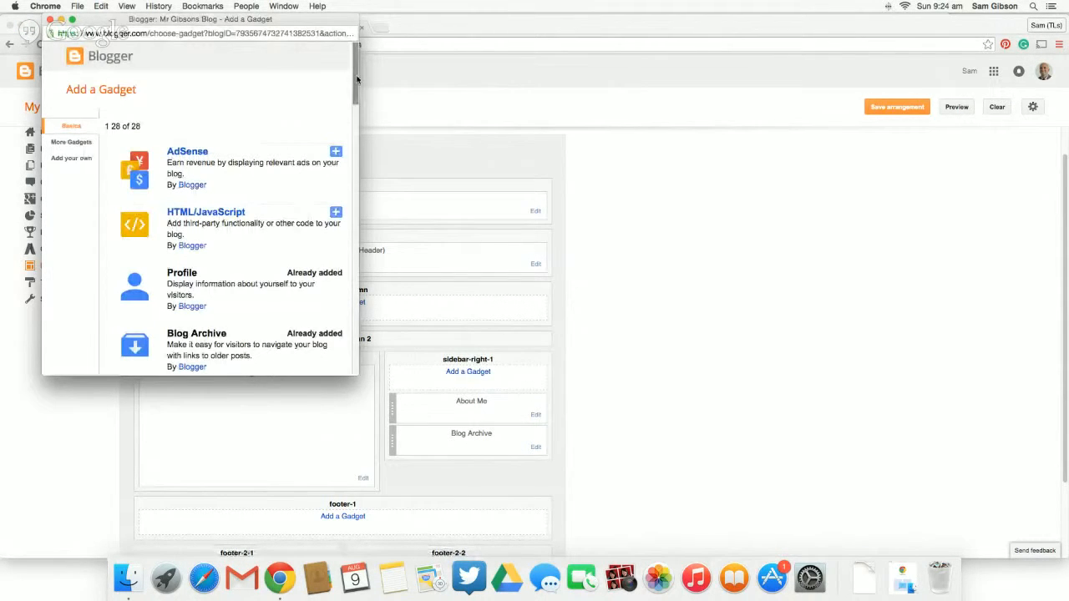
pyautogui.moveTo(357, 79); pyautogui.dragTo(345, 202)
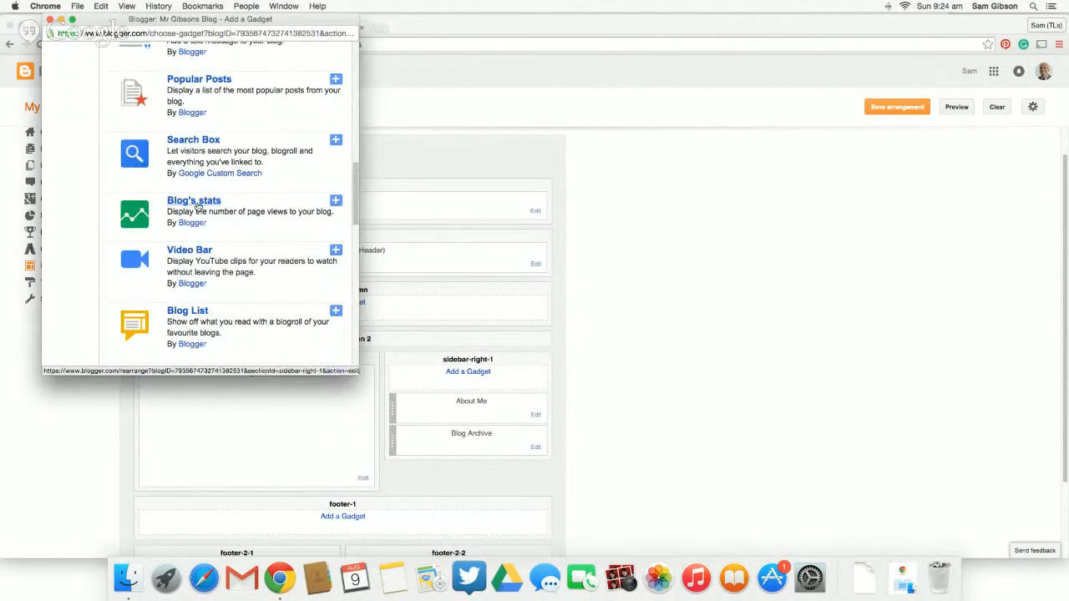
pyautogui.click(336, 202)
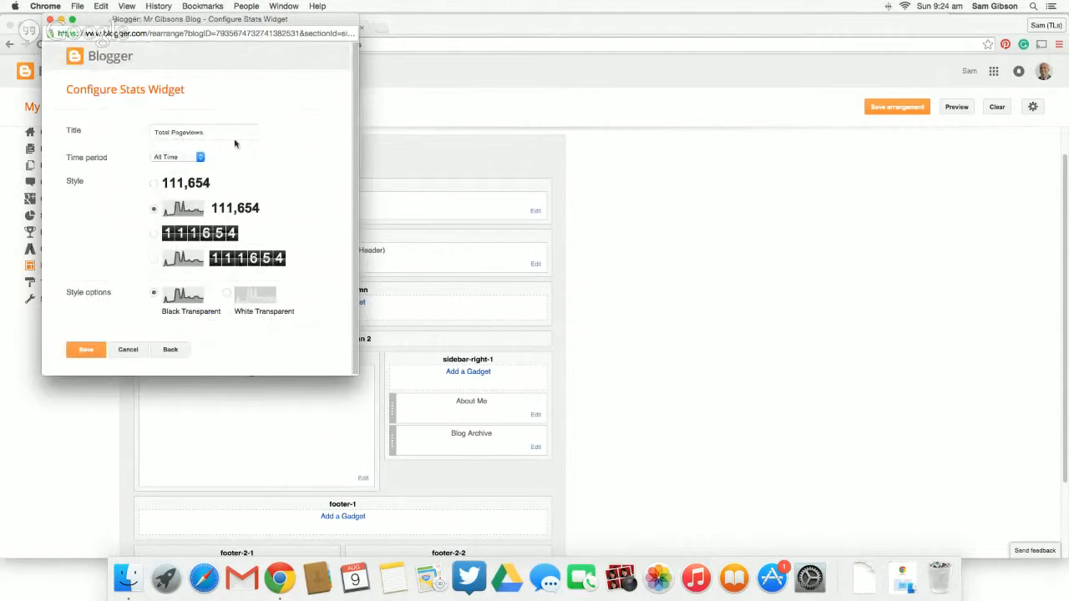
pyautogui.click(88, 350)
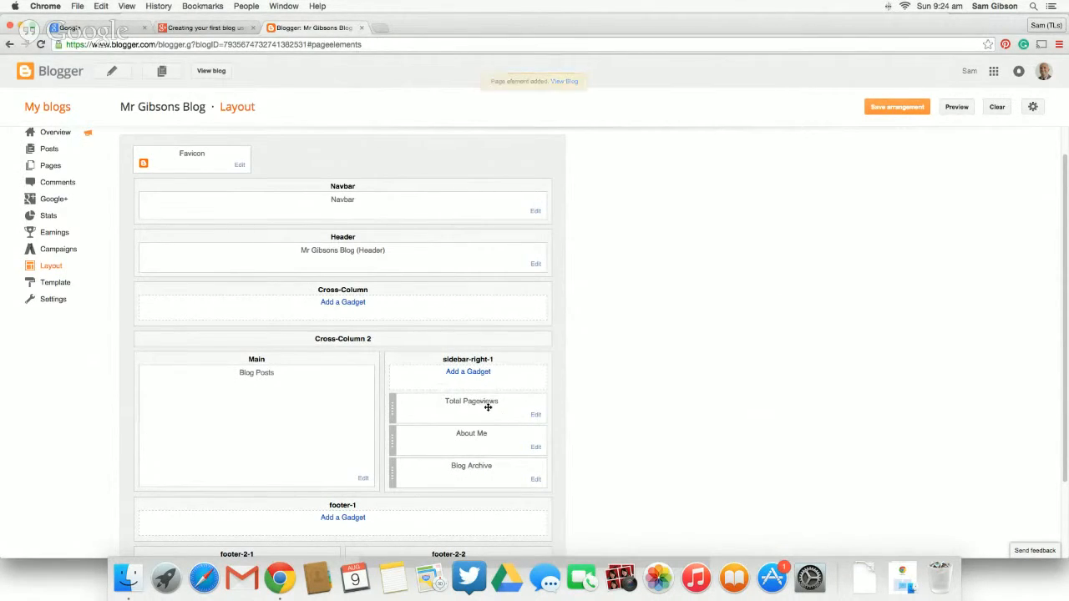
# - Save the layout arrangement and view the live blog
pyautogui.moveTo(488, 407); pyautogui.dragTo(490, 382)
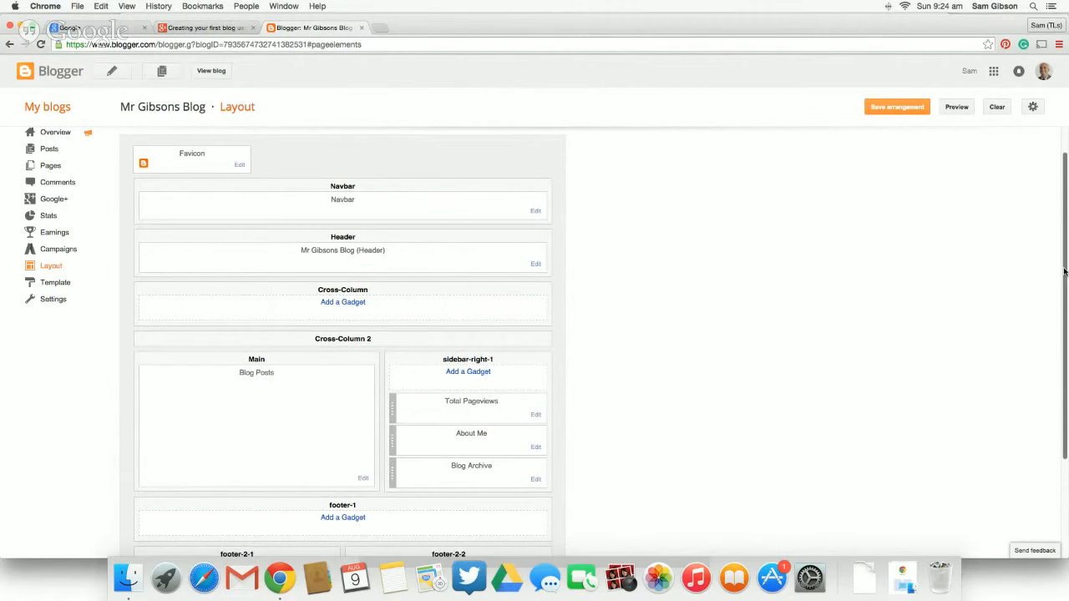
pyautogui.moveTo(1063, 276); pyautogui.dragTo(1066, 316)
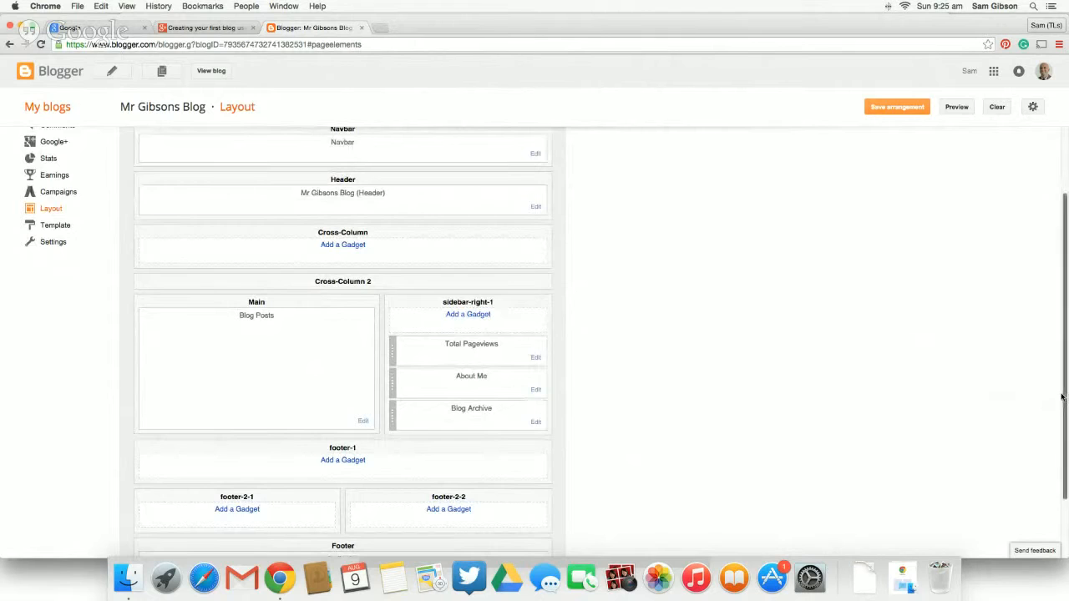
pyautogui.moveTo(1064, 396); pyautogui.dragTo(930, 159)
pyautogui.click(895, 107)
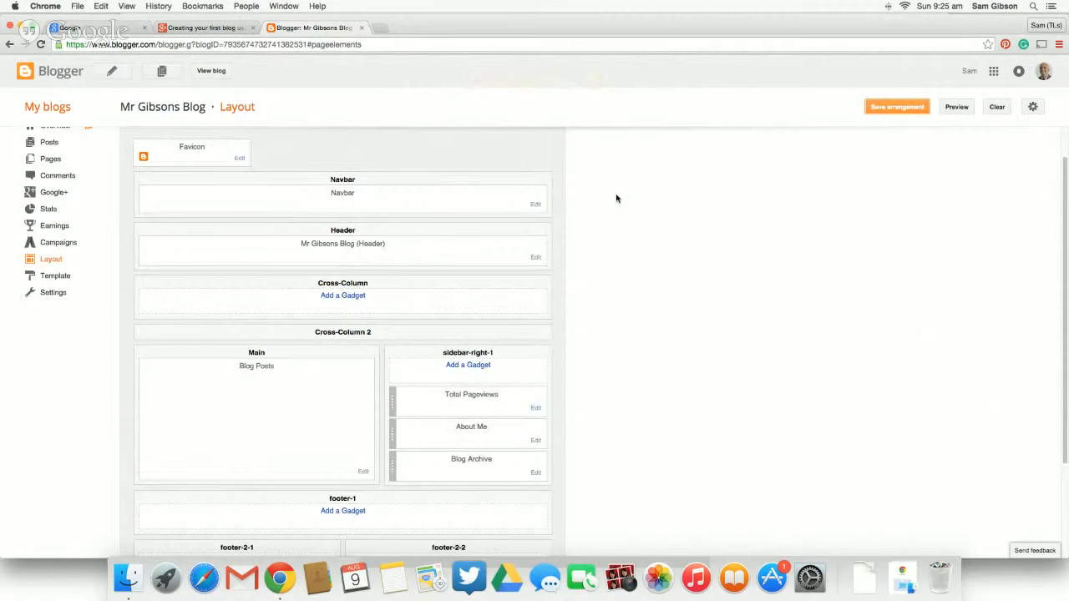
pyautogui.click(894, 110)
pyautogui.click(213, 71)
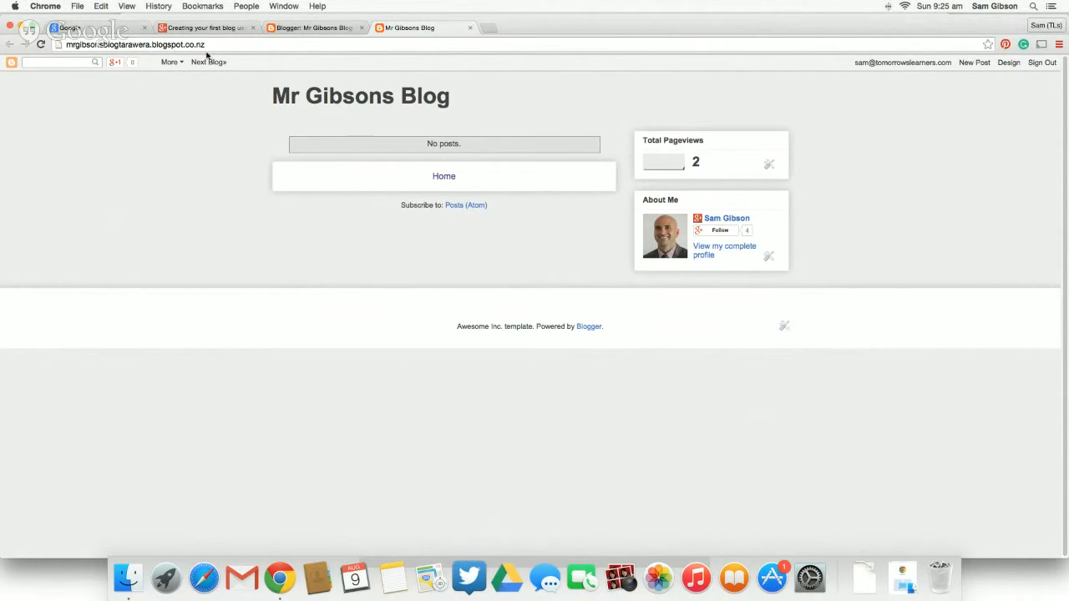
# - Return to the blog's design pages and create a new post titled "Maths - Statistics"
pyautogui.click(1008, 64)
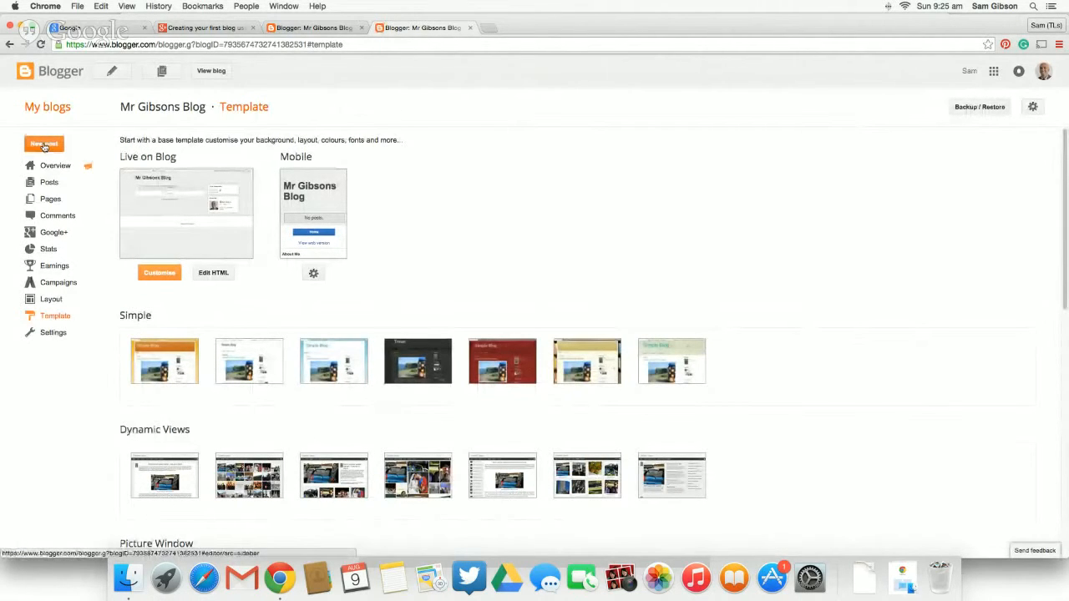
pyautogui.click(44, 146)
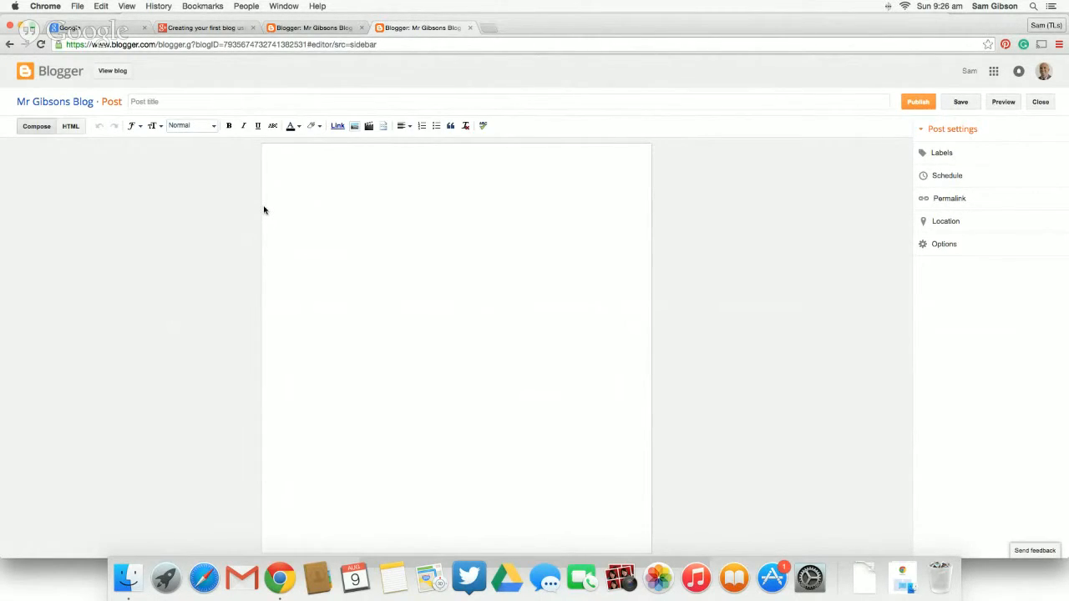
pyautogui.click(185, 101)
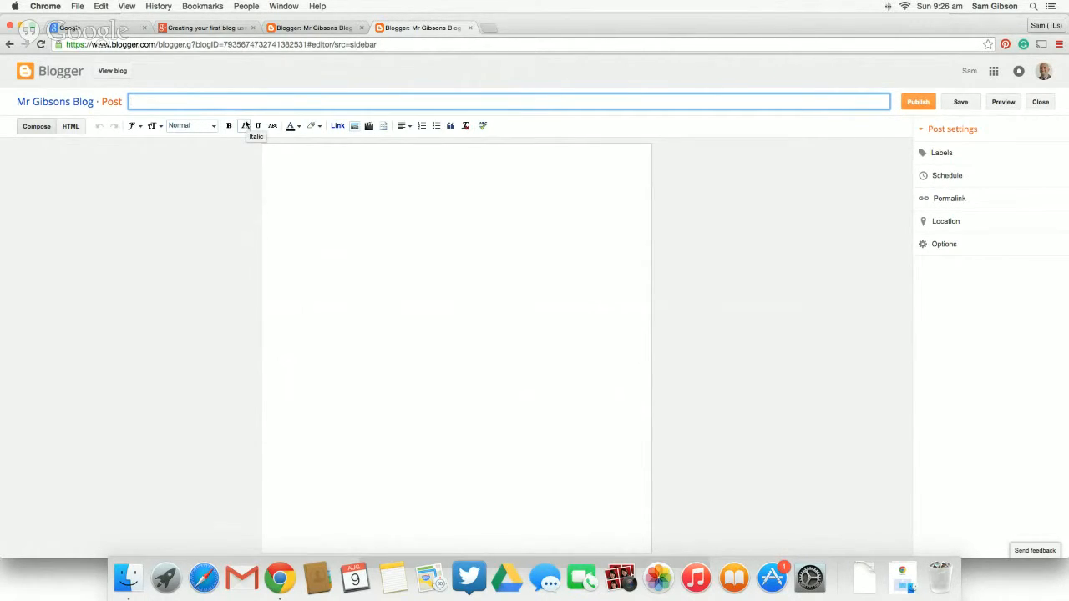
pyautogui.write('Maths - Statistics')
# - Write "Today we need to go to Maths is fun to do our work" as the post's body text
pyautogui.click(304, 164)
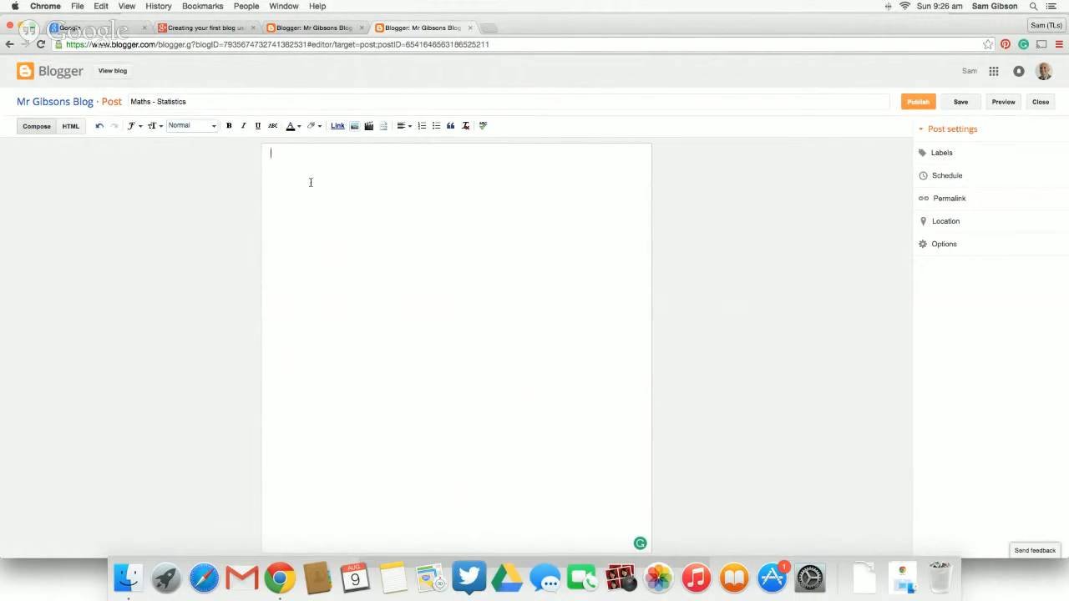
pyautogui.write('Today we need to go to Amths')
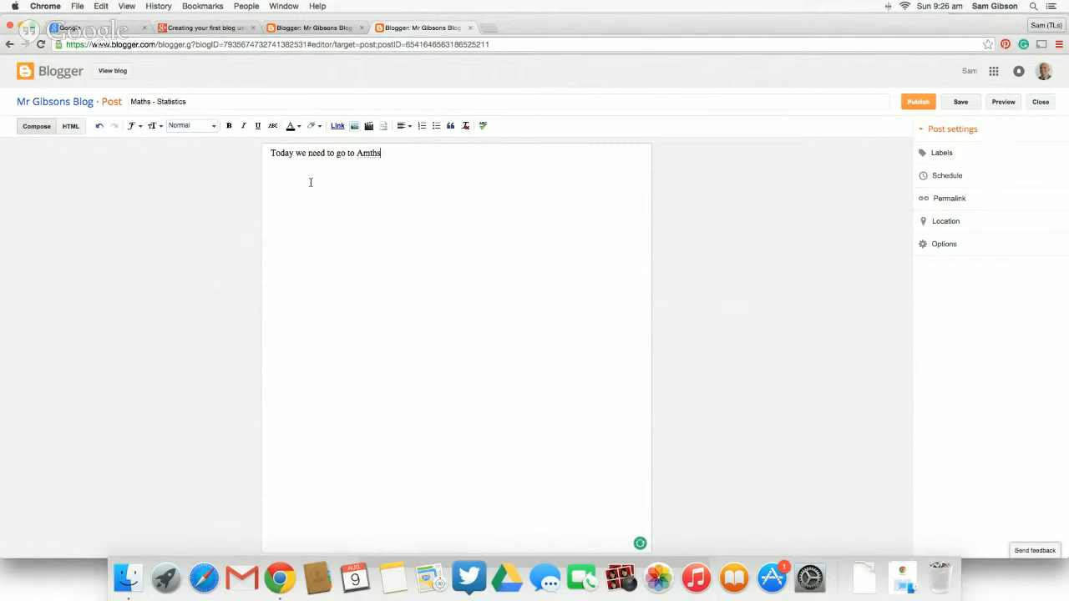
pyautogui.press('BackSpace')
pyautogui.press('BackSpace')
pyautogui.press('BackSpace')
pyautogui.press('BackSpace')
pyautogui.press('BackSpace')
pyautogui.write('Maths is fun to do our work')
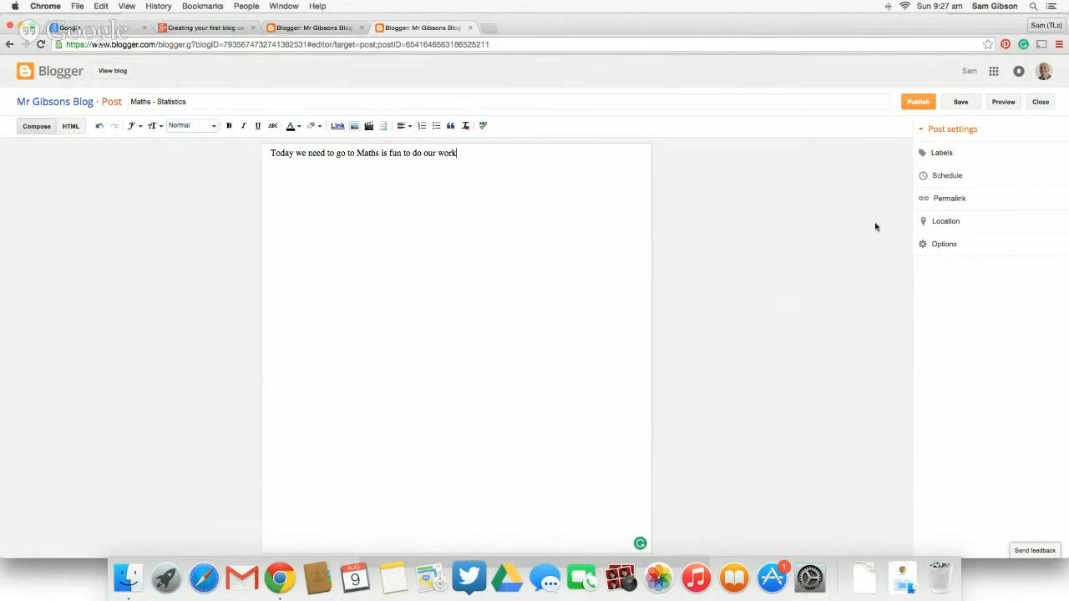
# - Publish the post without sharing it on Google+, and view it on the live blog
pyautogui.click(917, 102)
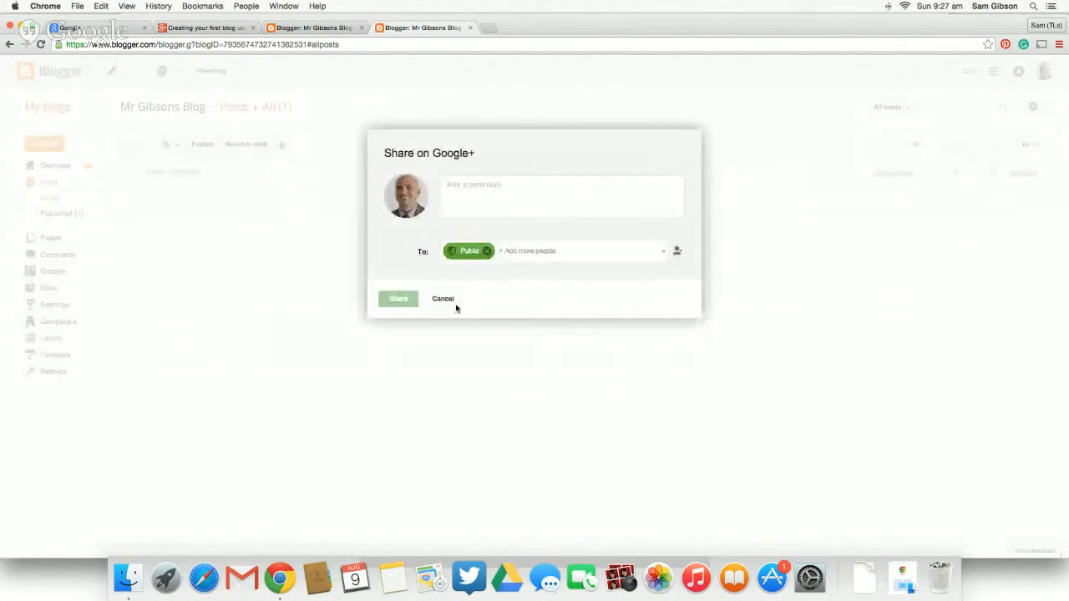
pyautogui.click(444, 364)
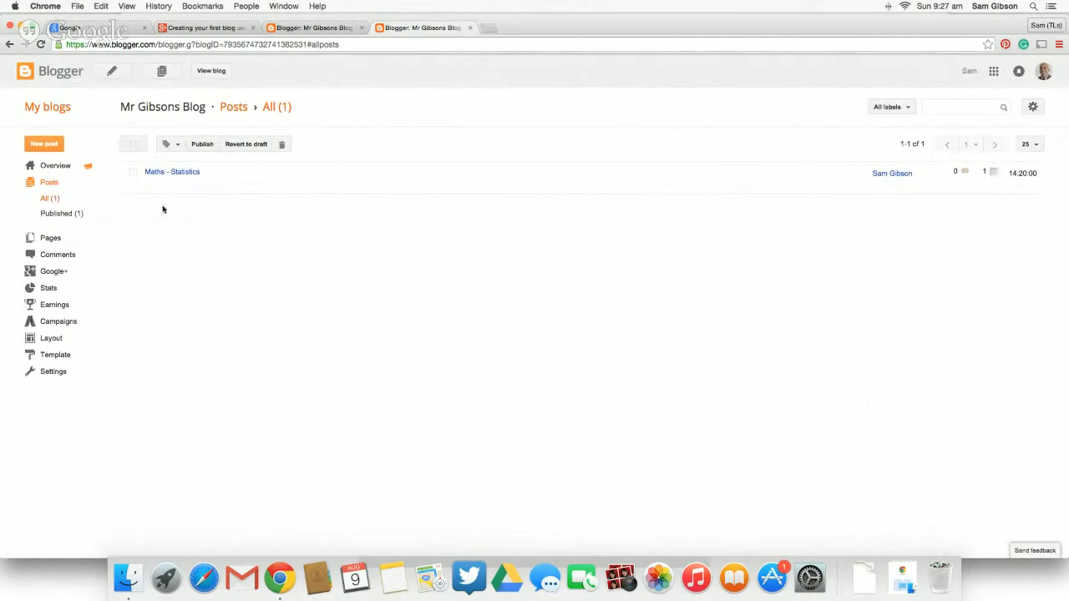
pyautogui.click(211, 73)
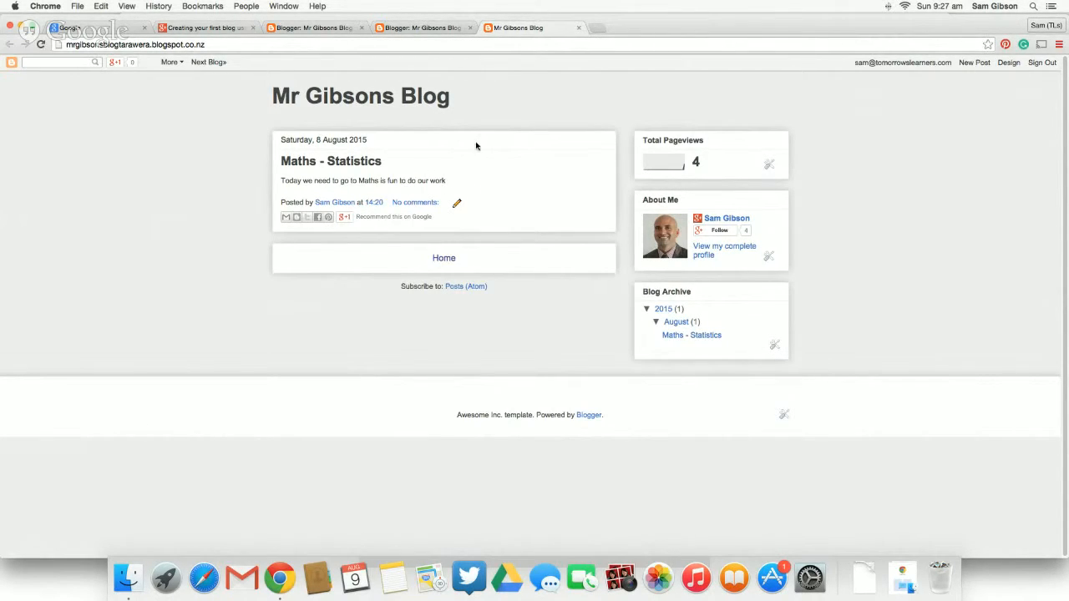
# - Open the blog's template for customising and set the entire blog width to 1310 px and the right sidebar to 270 px
pyautogui.click(1010, 64)
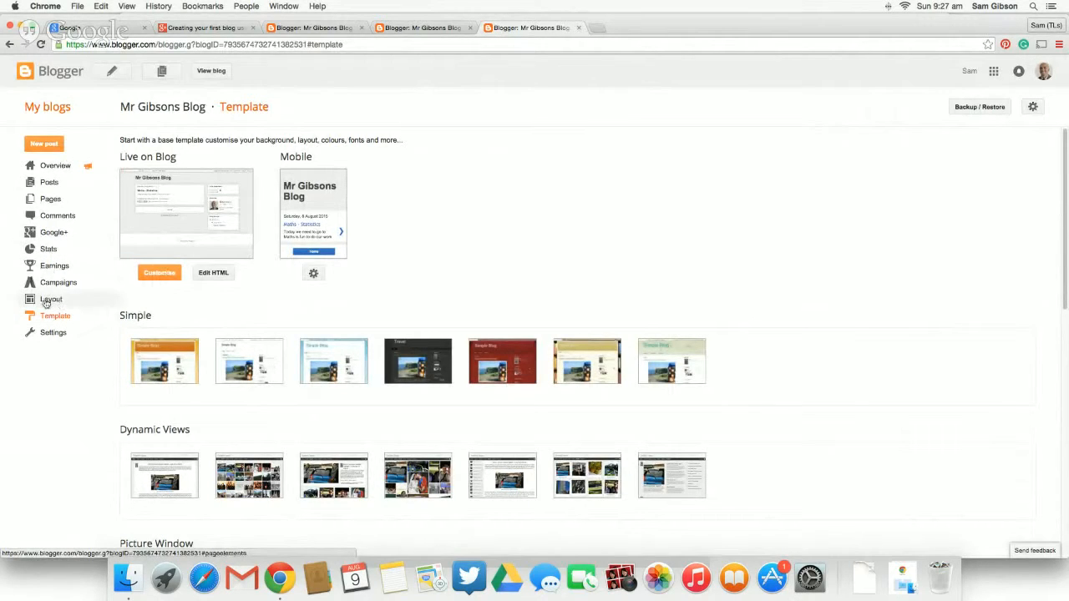
pyautogui.click(165, 276)
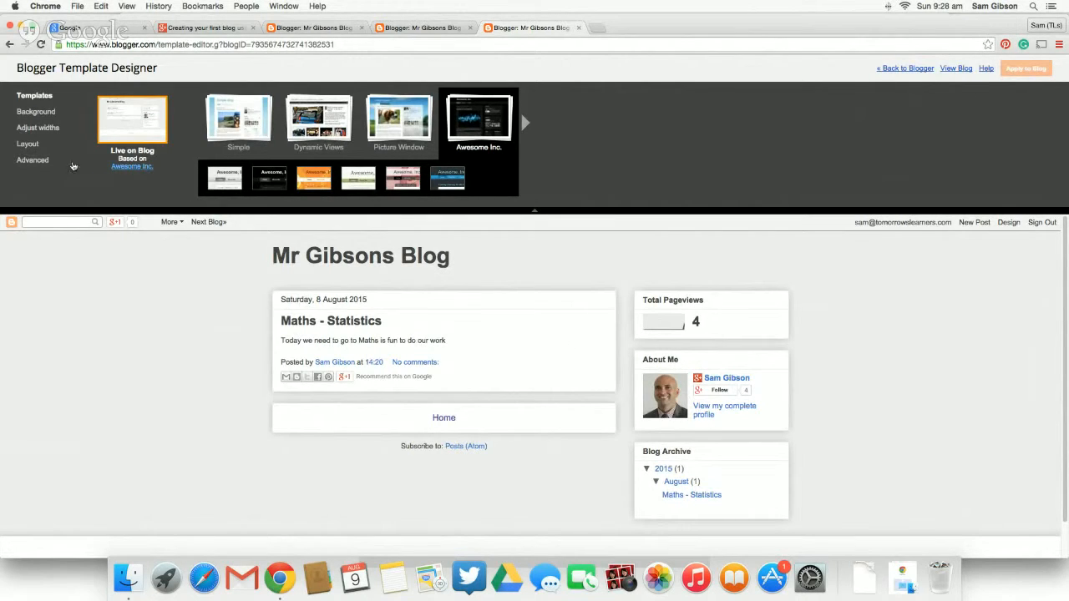
pyautogui.click(42, 128)
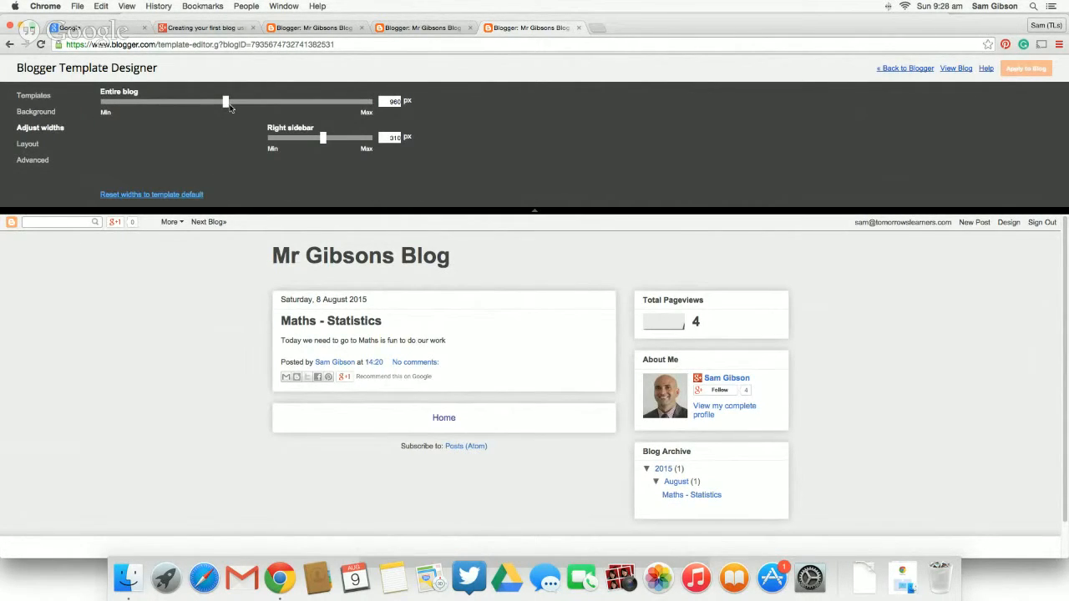
pyautogui.moveTo(227, 104); pyautogui.dragTo(321, 103)
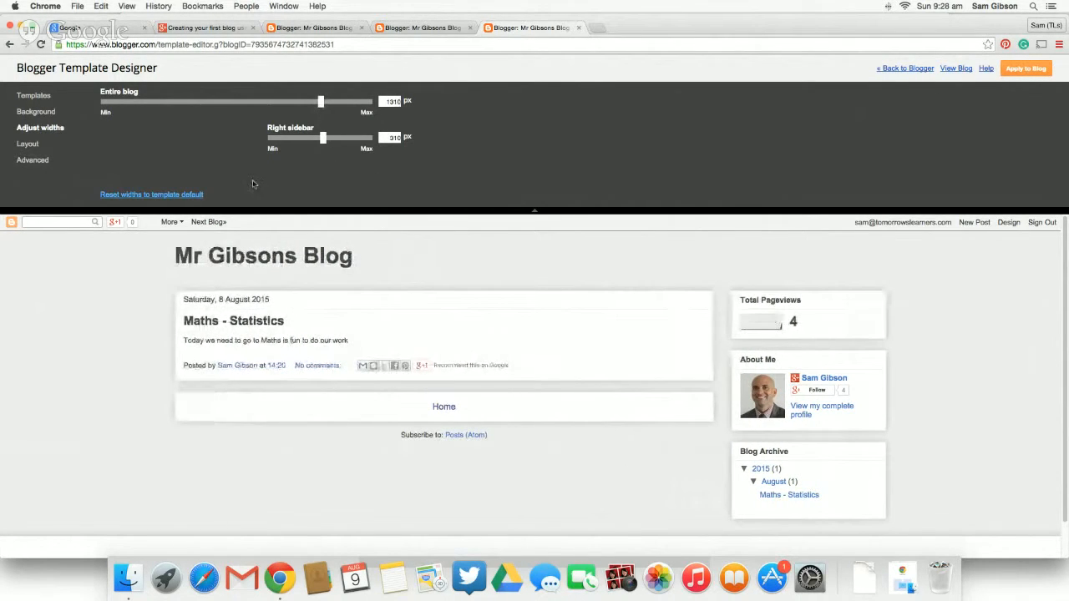
pyautogui.moveTo(323, 140)
pyautogui.mouseDown()
pyautogui.moveTo(334, 141)
pyautogui.moveTo(312, 144)
pyautogui.mouseUp()
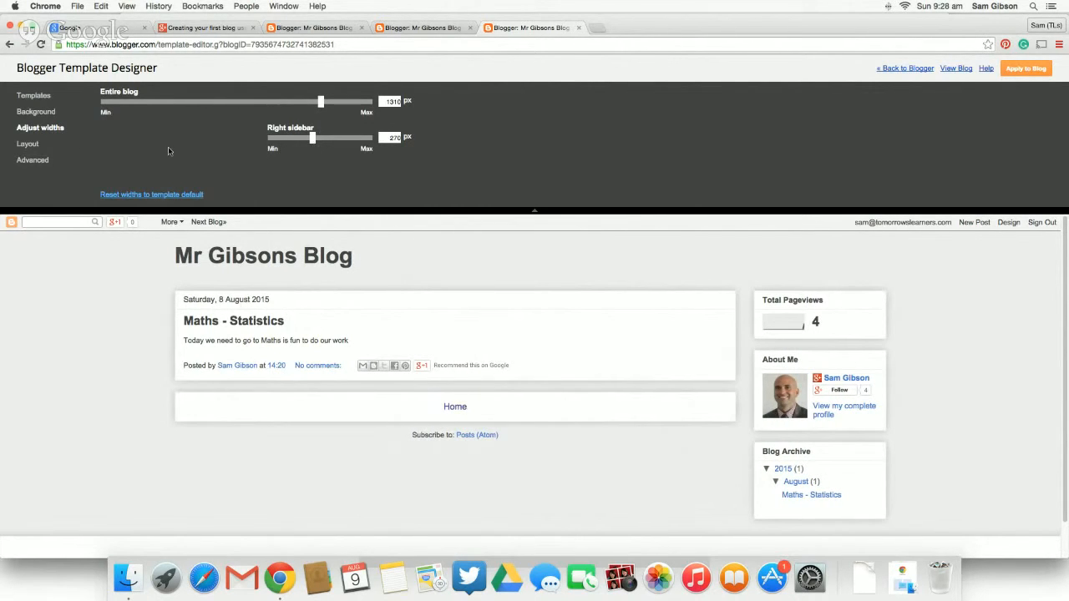
# - Look through the template designer's layout, background, advanced and base template options
pyautogui.click(26, 145)
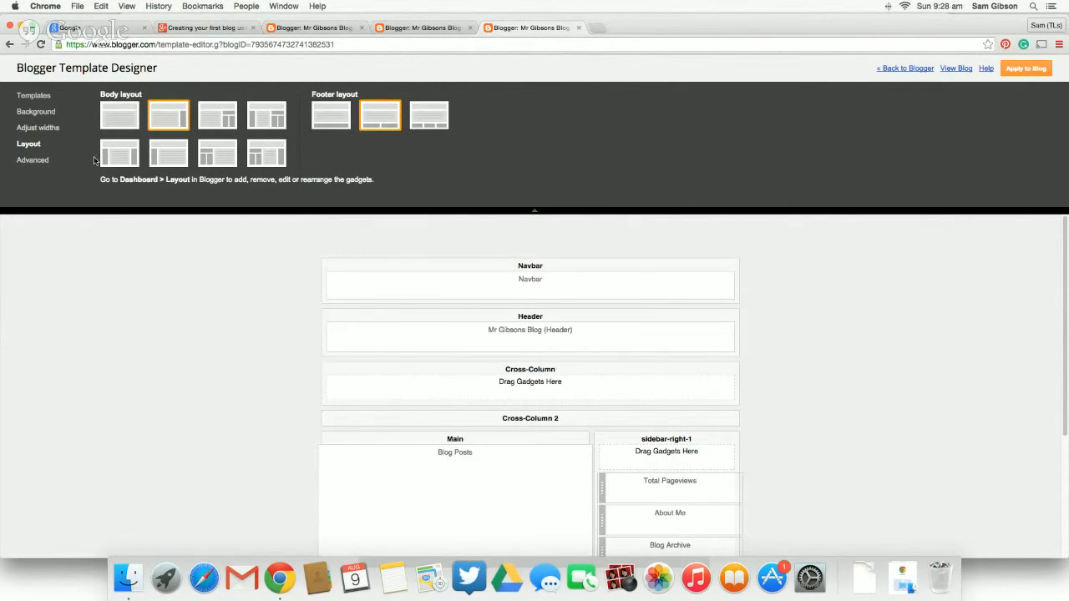
pyautogui.click(46, 112)
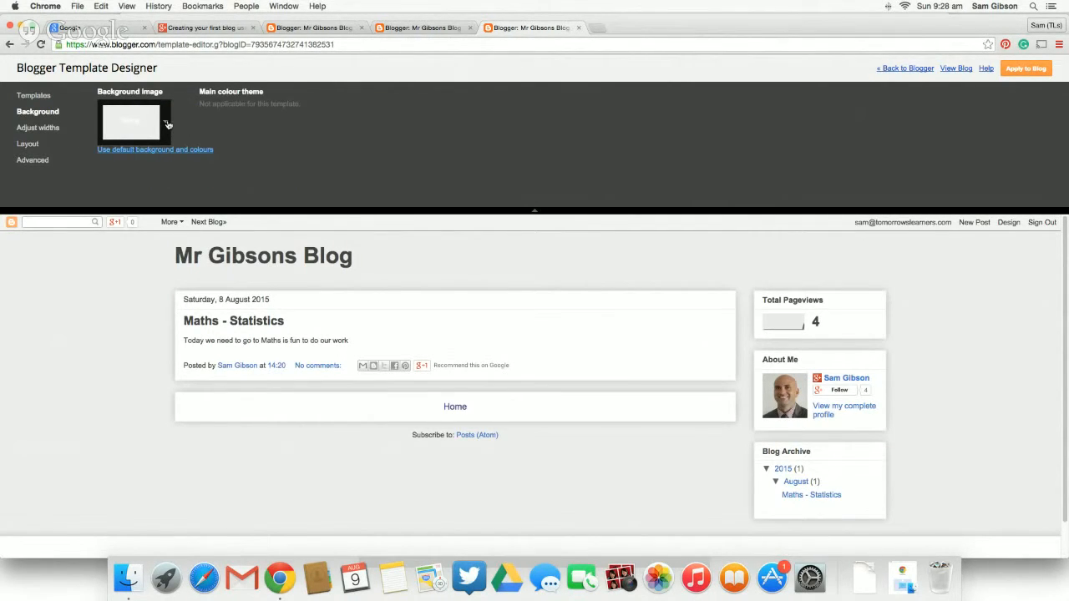
pyautogui.click(36, 161)
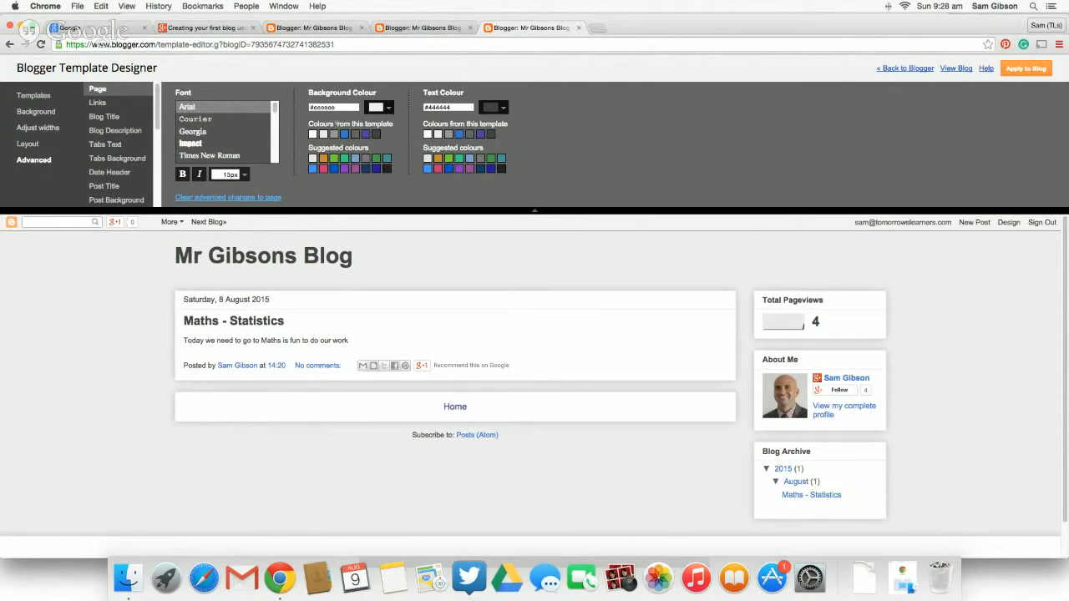
pyautogui.click(41, 100)
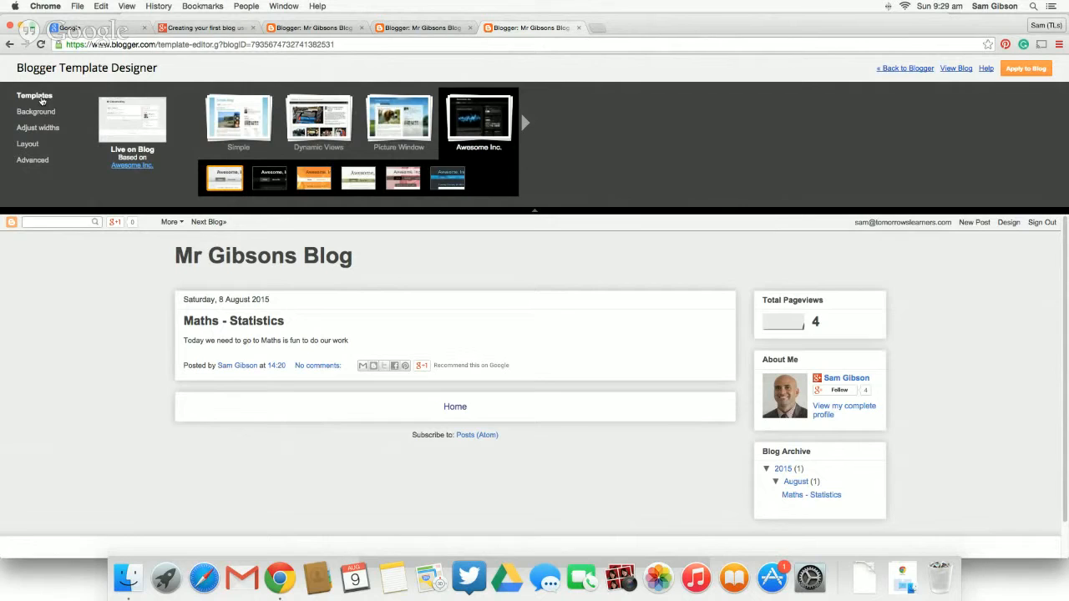
# - Apply the new template widths to the blog, then leave the template designer and view the live blog
pyautogui.click(909, 68)
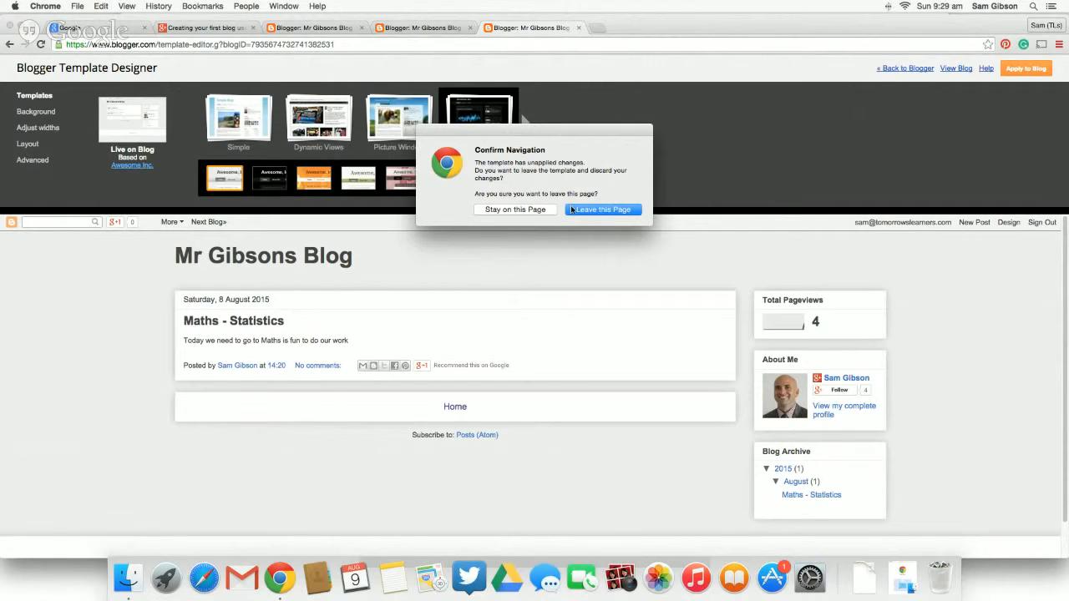
pyautogui.click(515, 210)
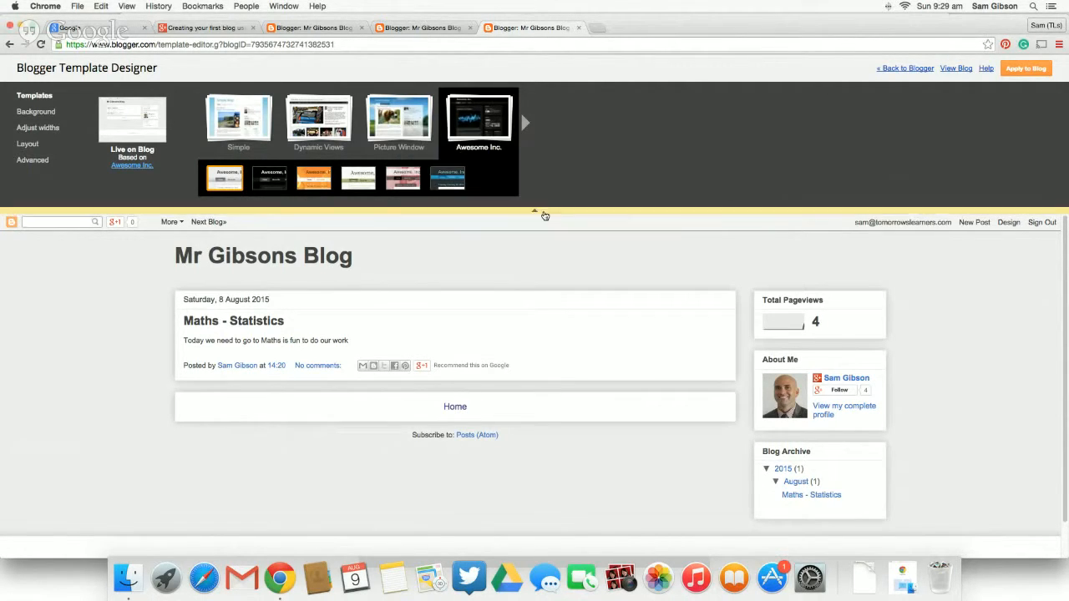
pyautogui.click(1024, 70)
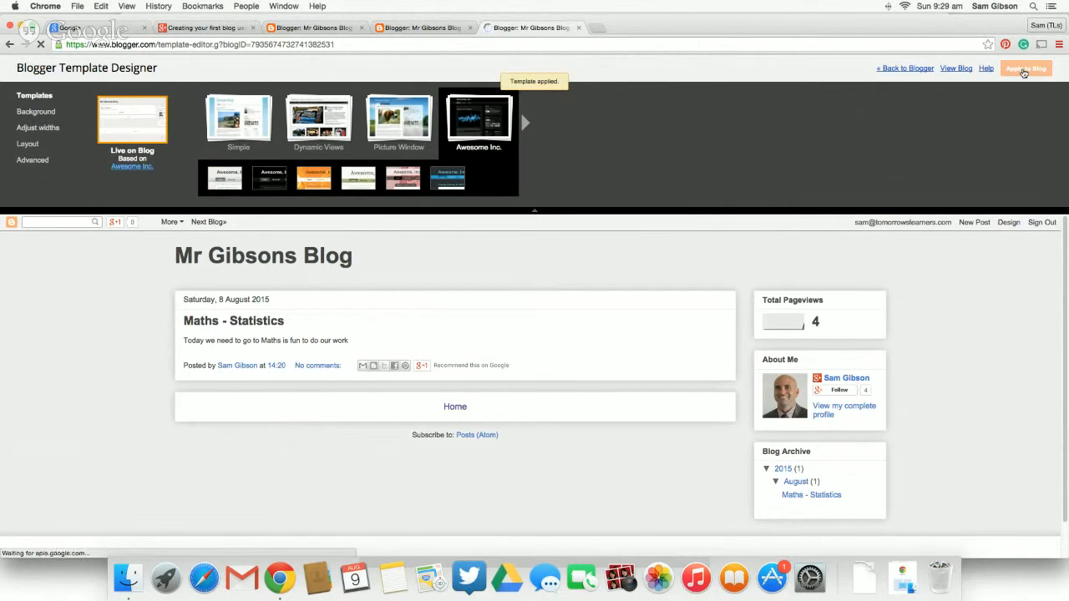
pyautogui.click(908, 70)
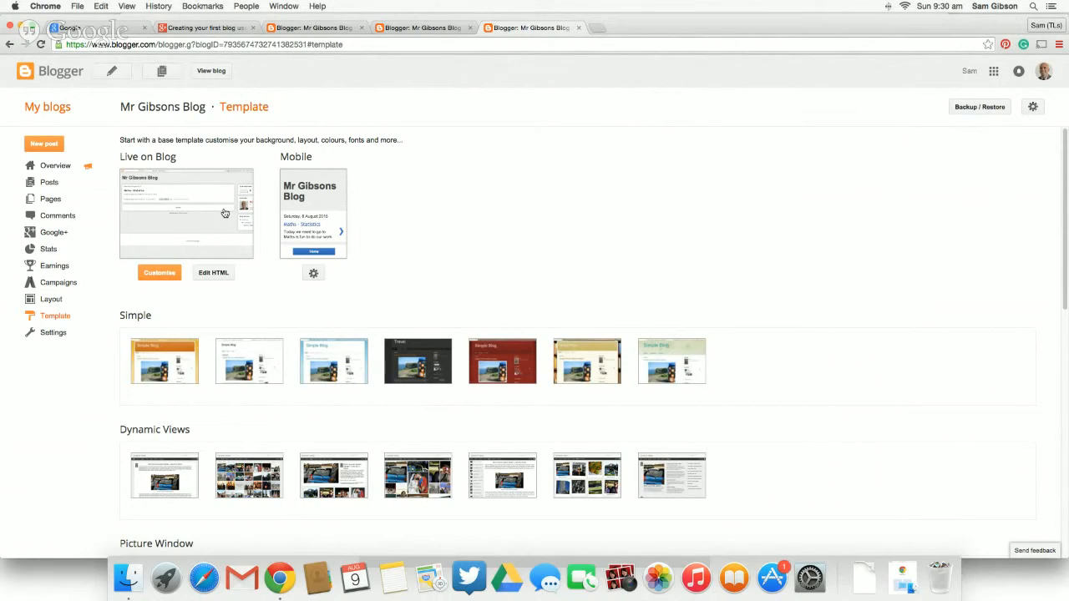
pyautogui.click(211, 71)
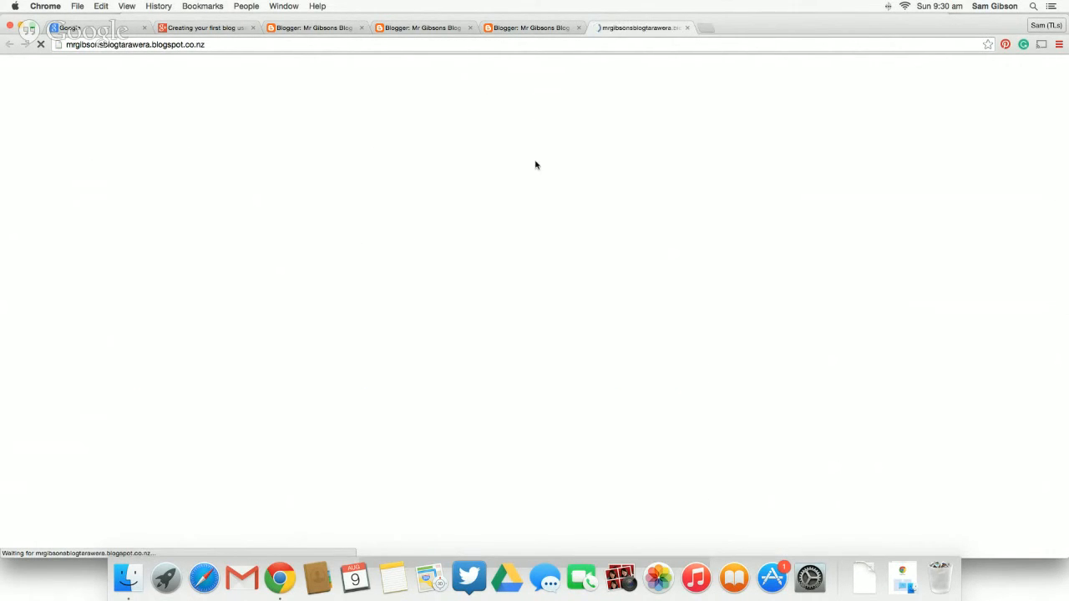